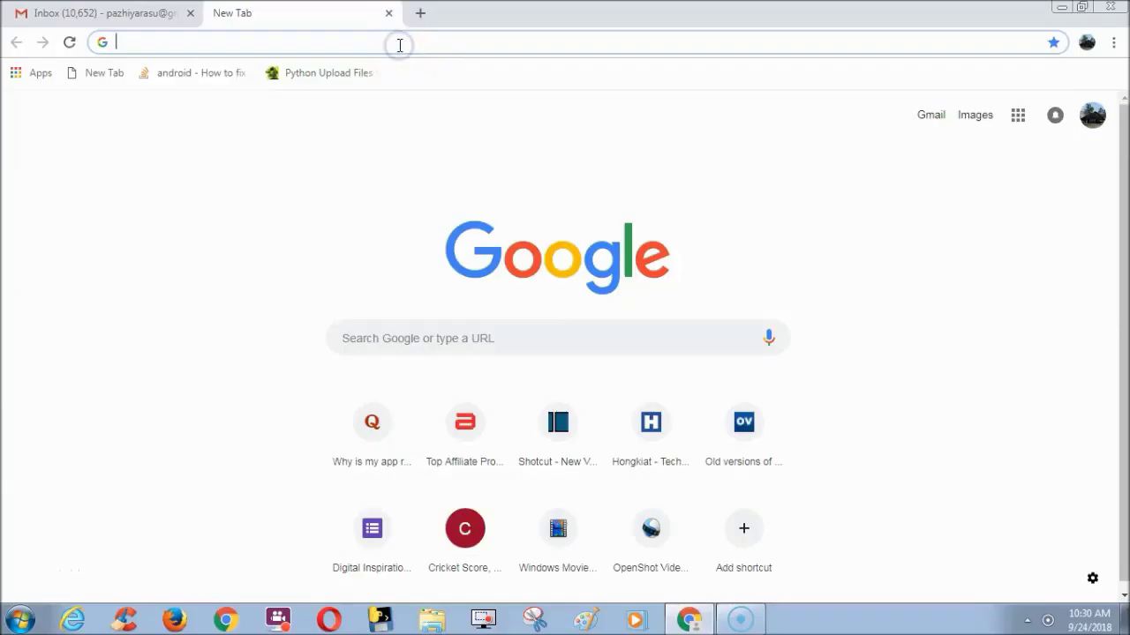
Step: Load godaddy.in and sign in to the GoDaddy account with its password
text(god)
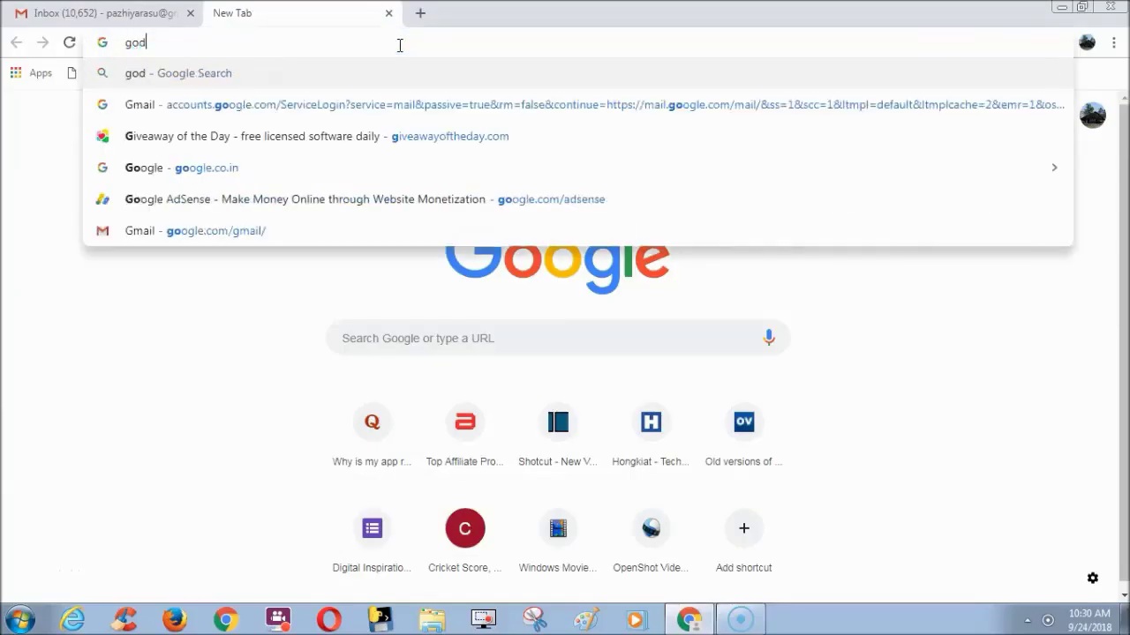
text(addy.in)
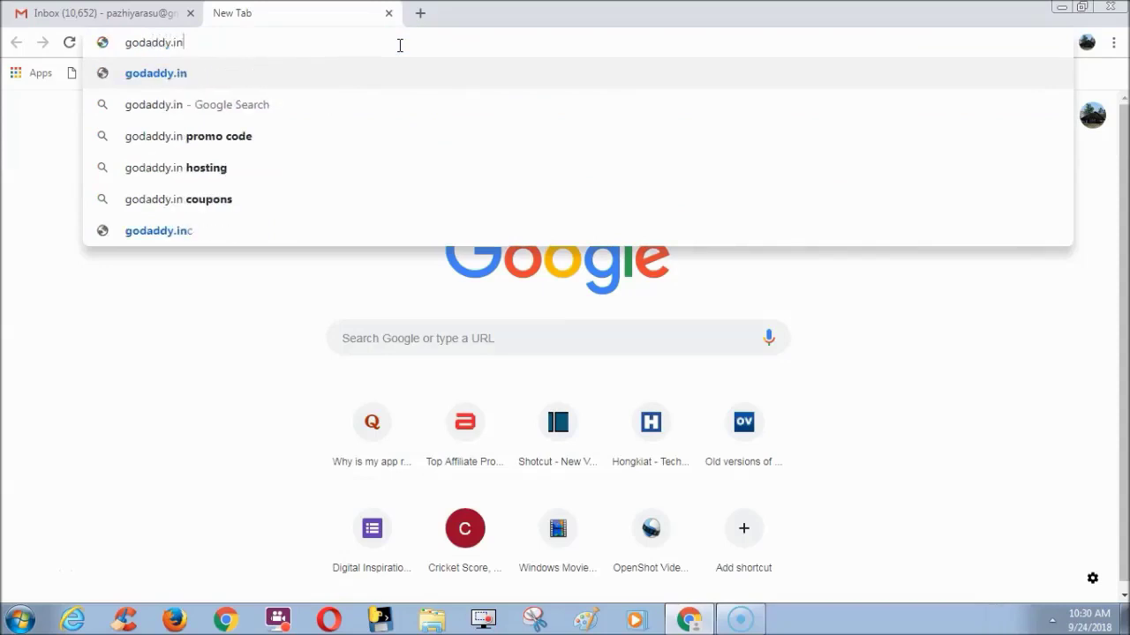
key(Return)
click(971, 81)
click(792, 238)
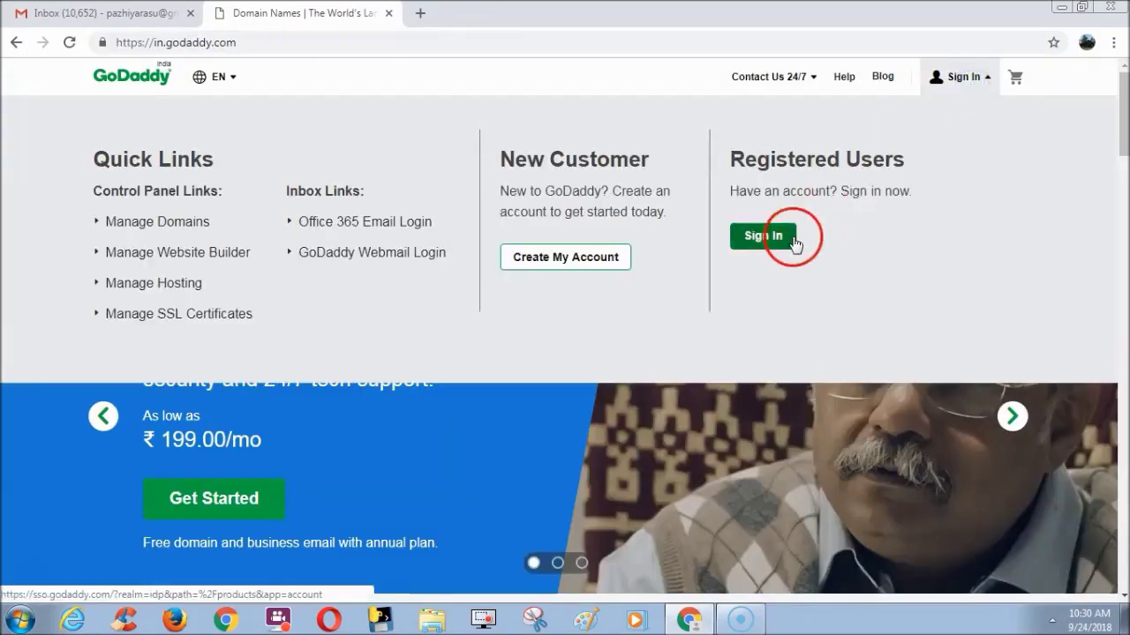
text(*********)
key(Return)
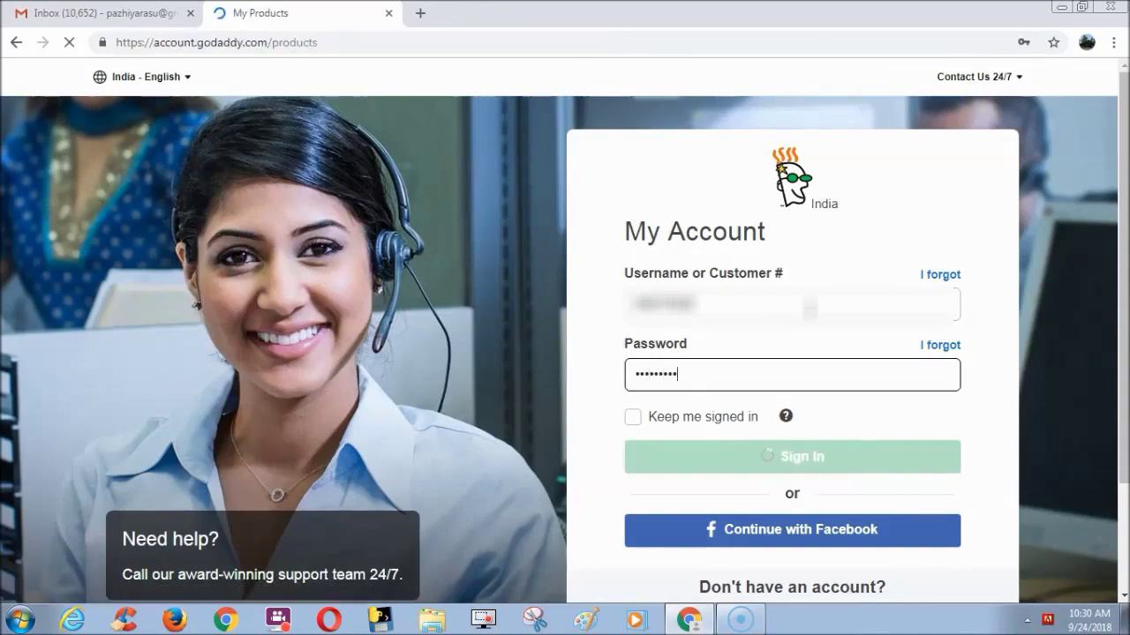
Step: From Additional Products in My Products, open Workspace Email management for forwarding
scroll(749, 265, down, 5)
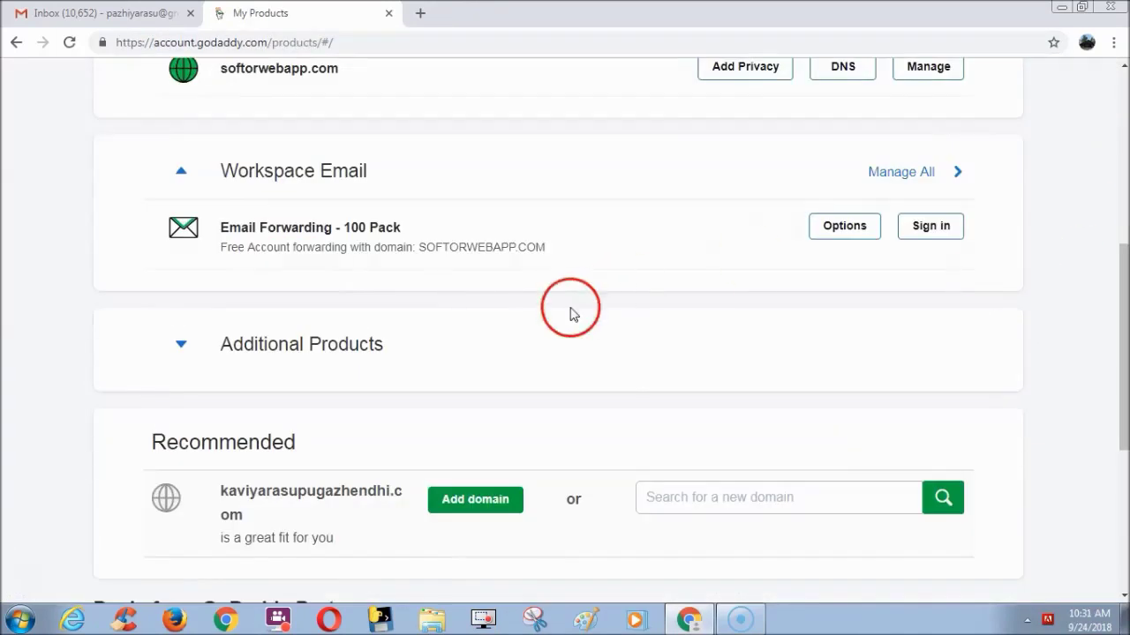
click(506, 349)
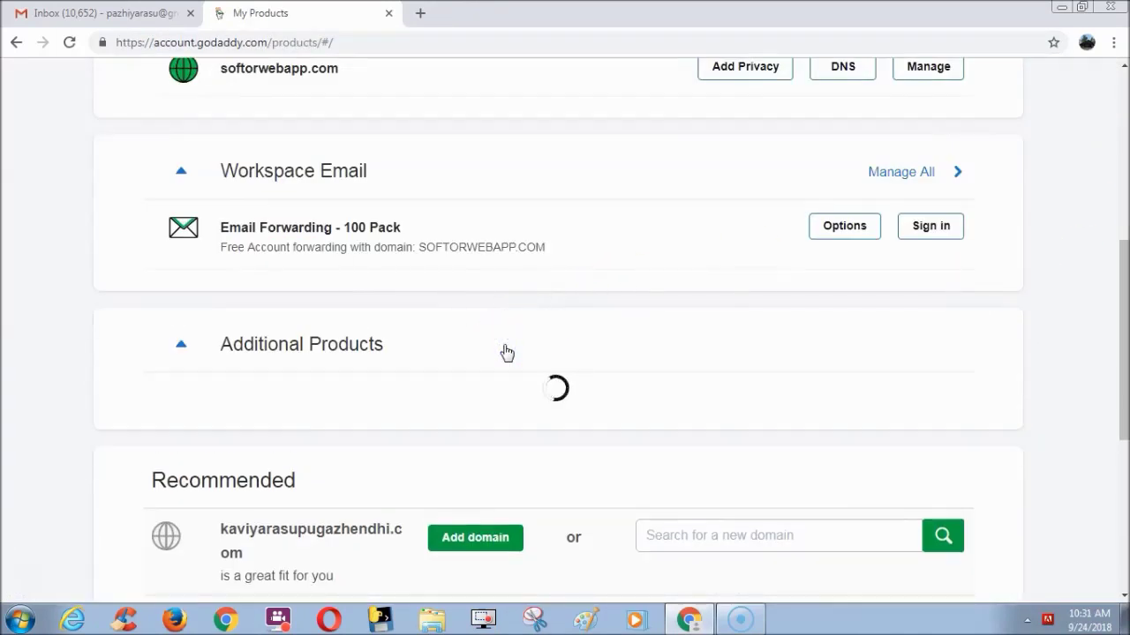
scroll(507, 353, down, 1)
click(938, 311)
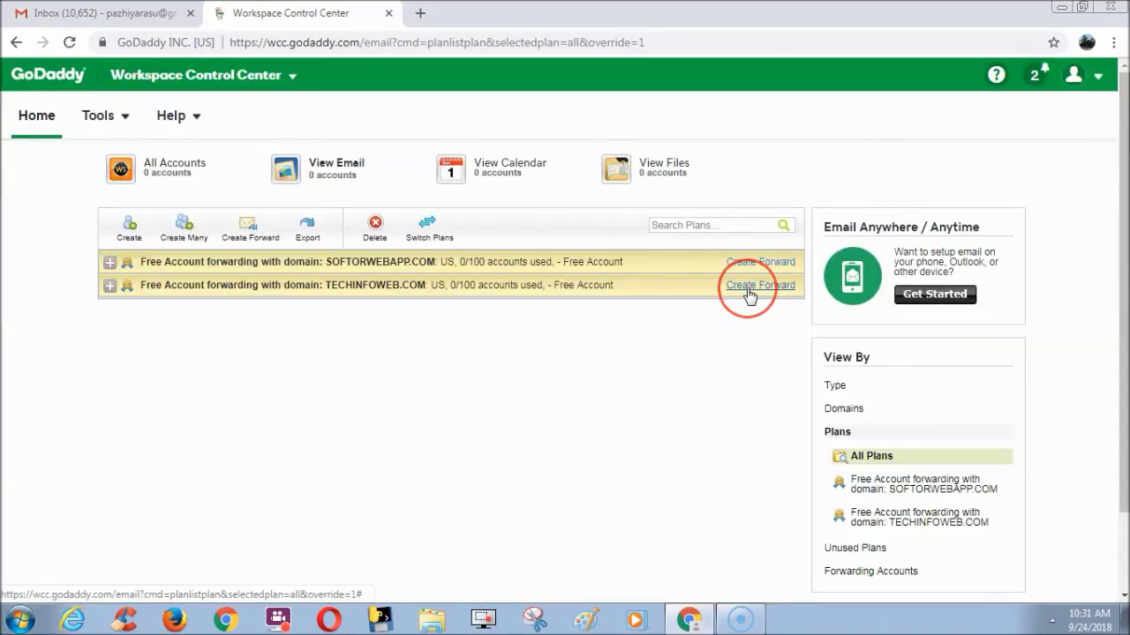
click(746, 286)
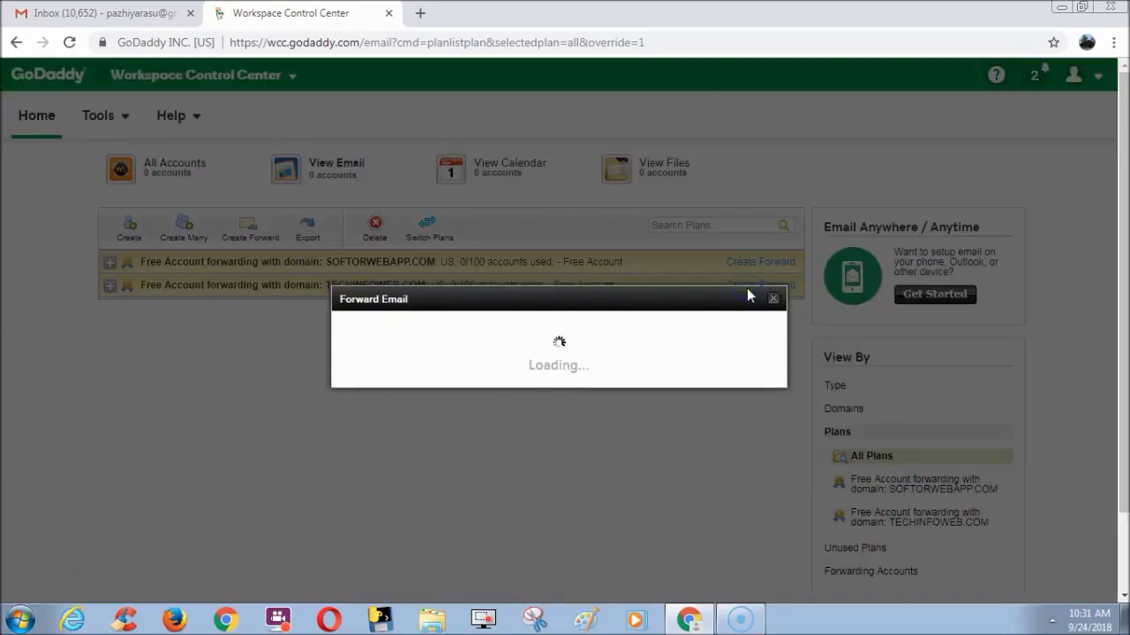
click(554, 250)
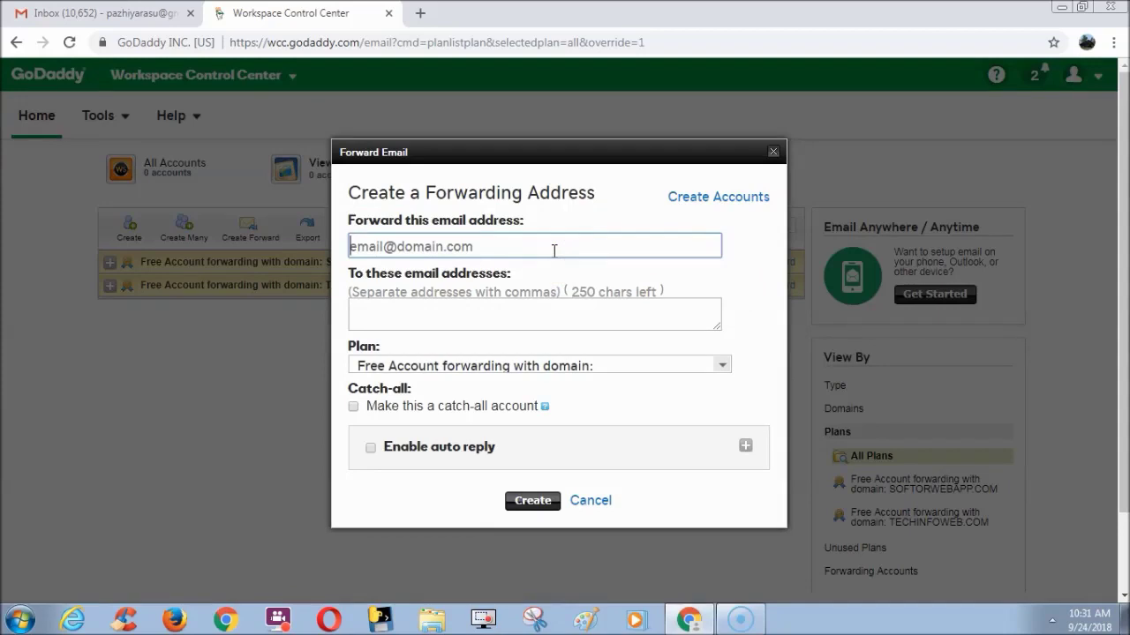
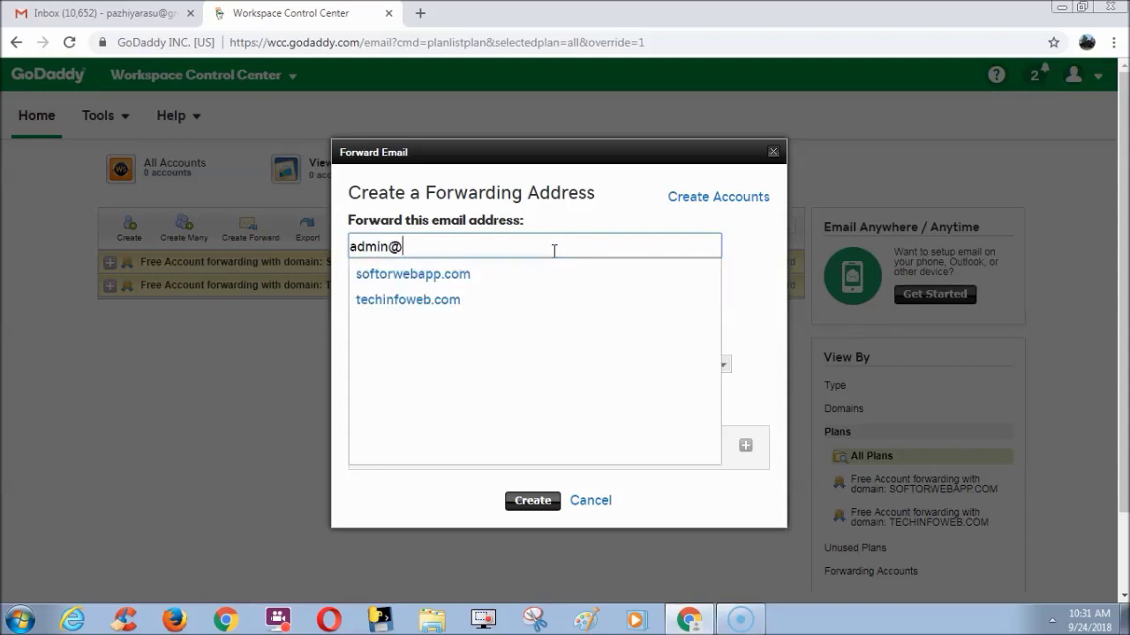
key(Down)
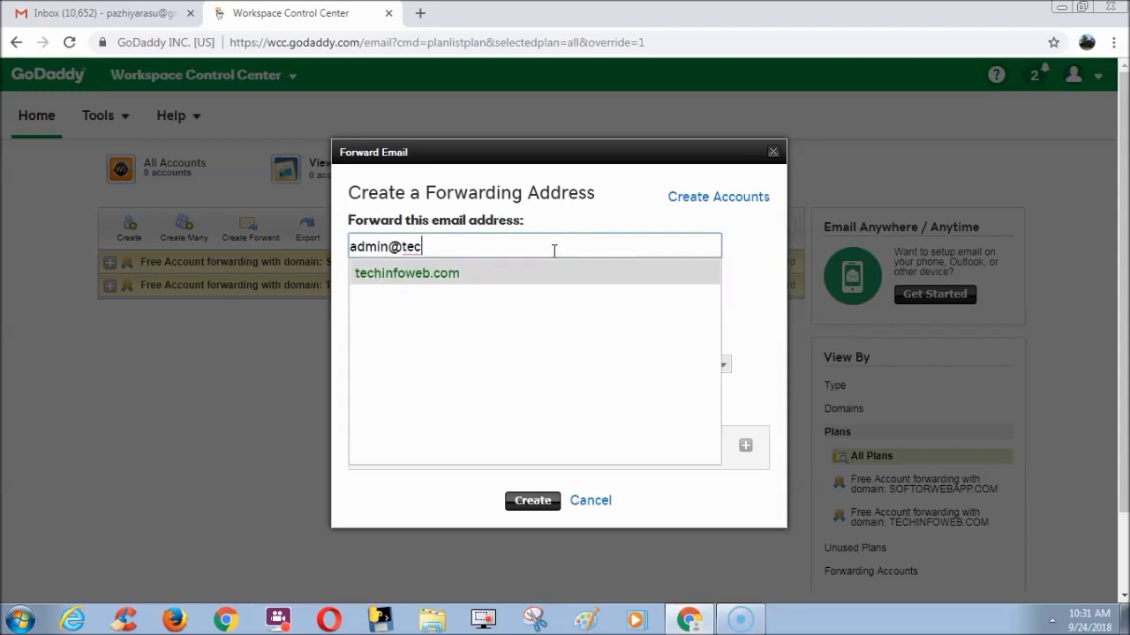
key(Return)
click(520, 318)
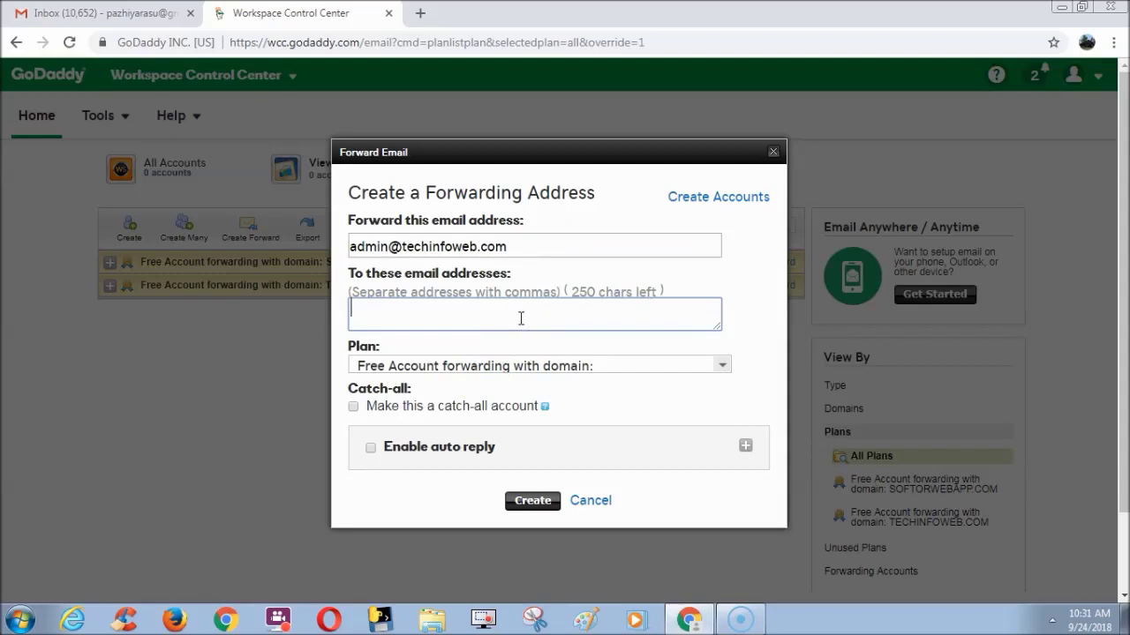
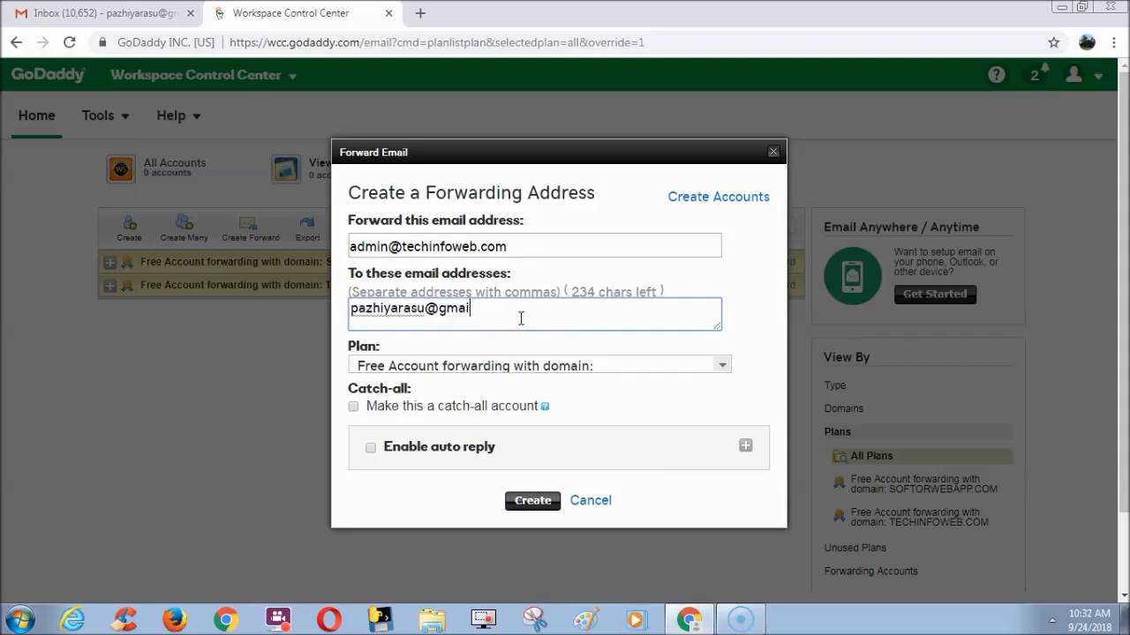
Step: Assign the TECHINFOWEB.COM forwarding plan and create the forward
click(535, 377)
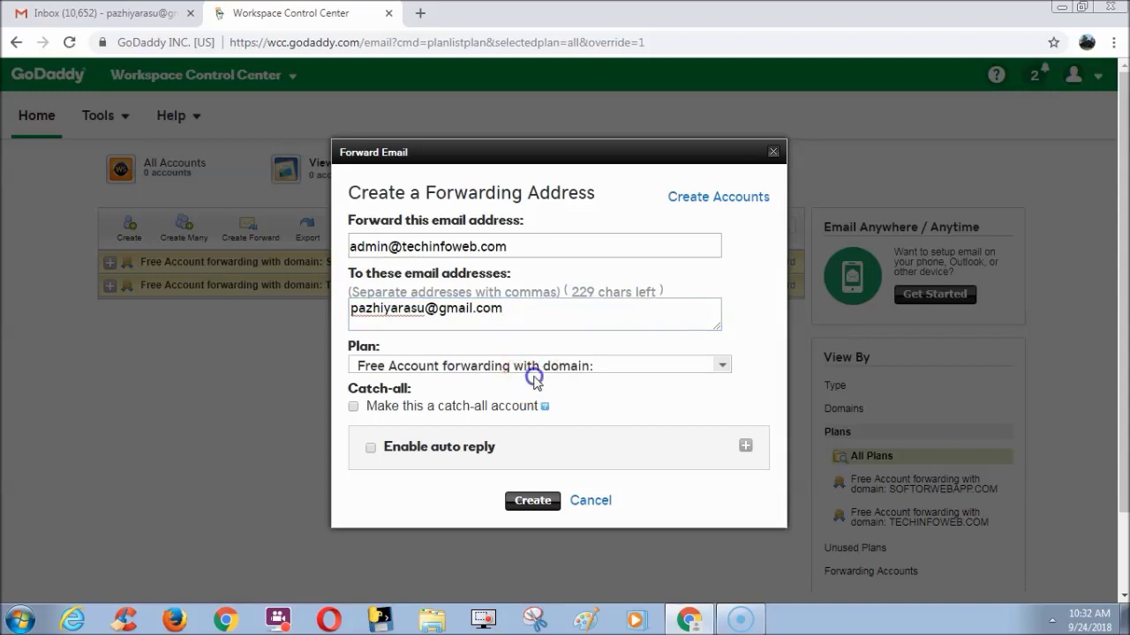
click(560, 361)
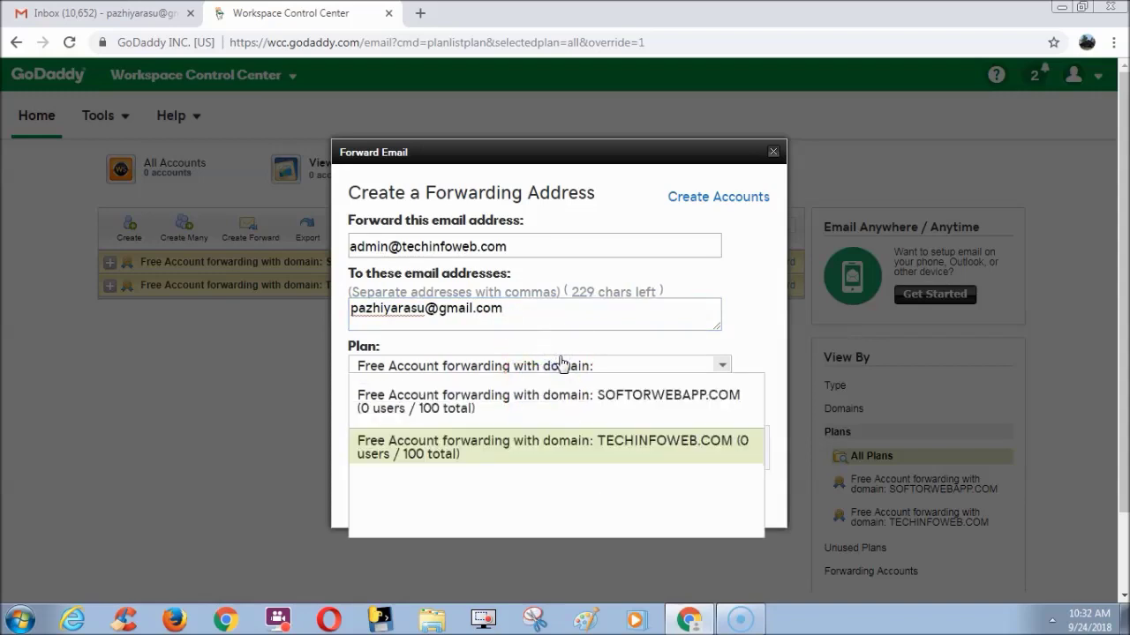
click(561, 362)
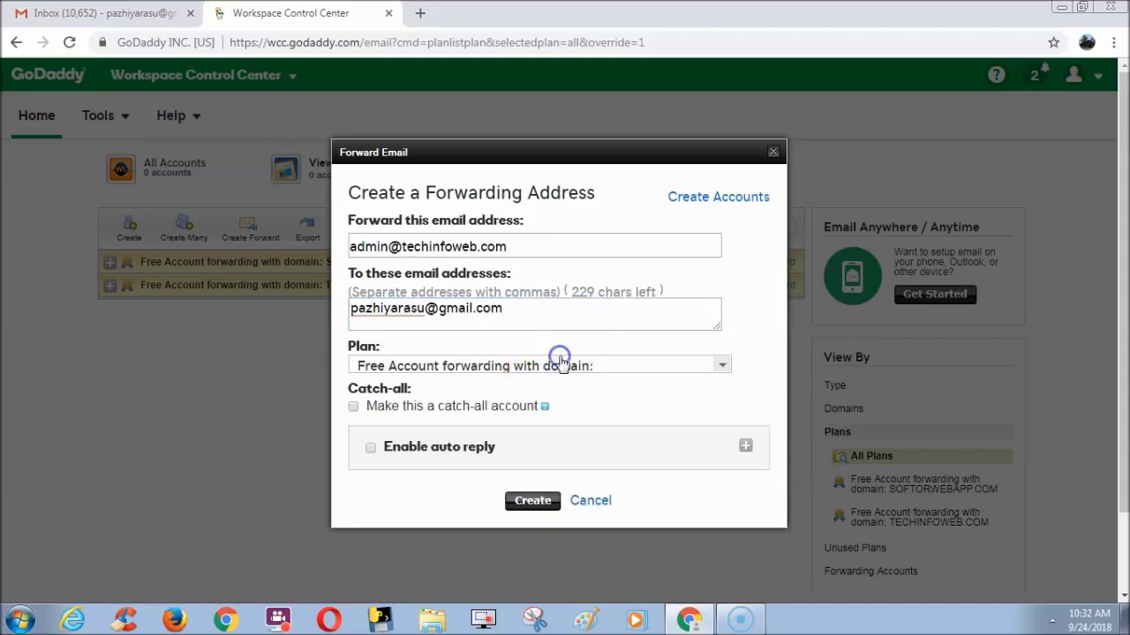
click(533, 499)
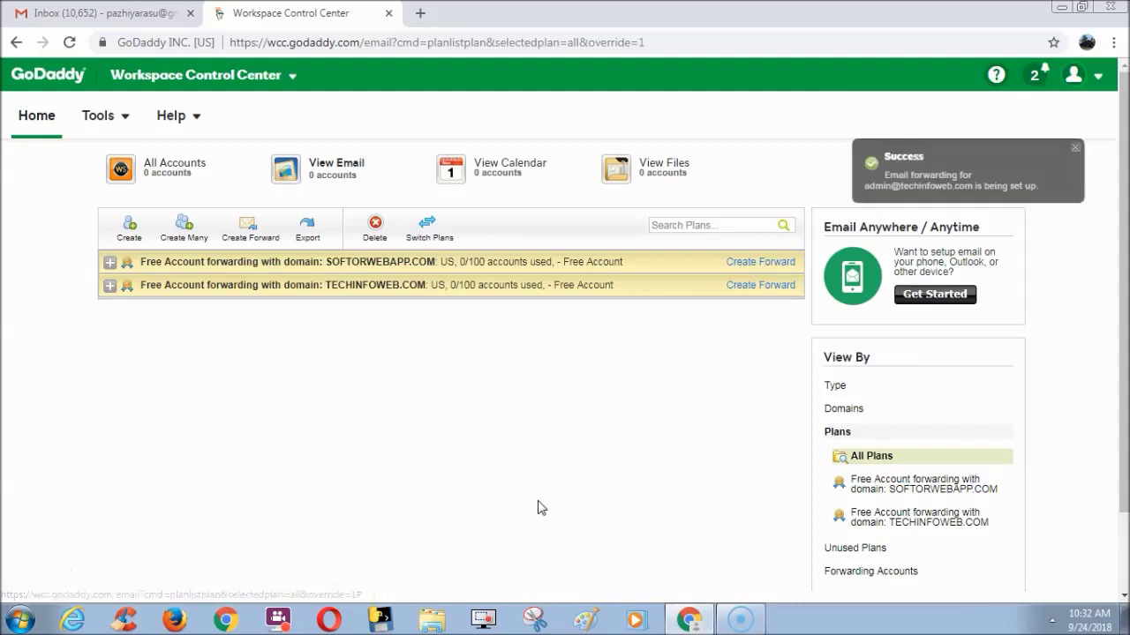
click(529, 43)
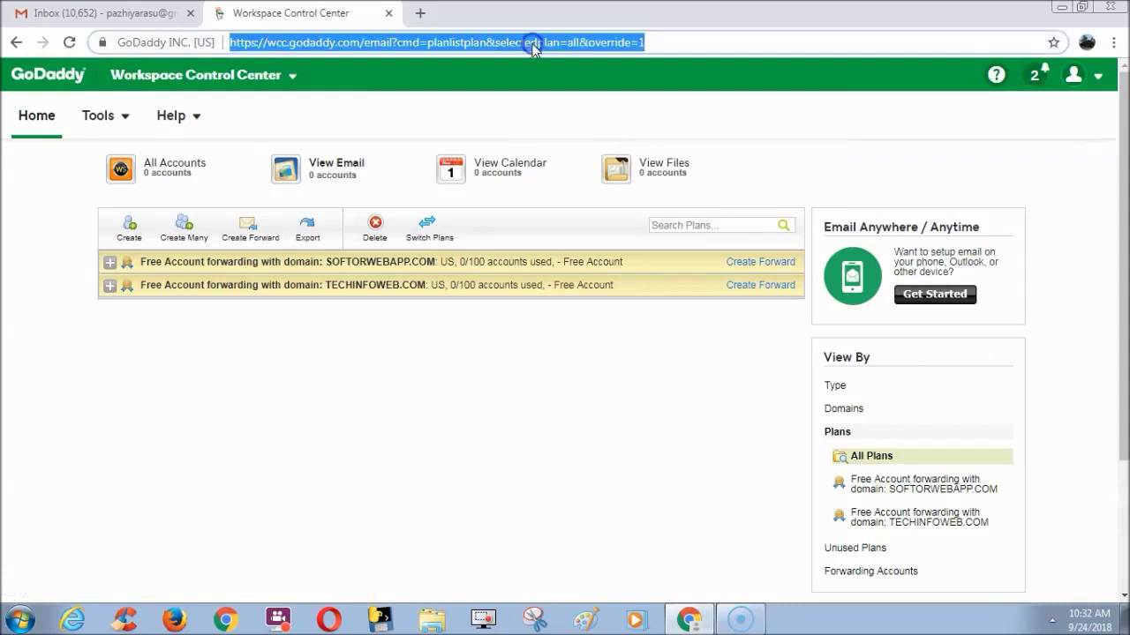
key(Return)
click(340, 174)
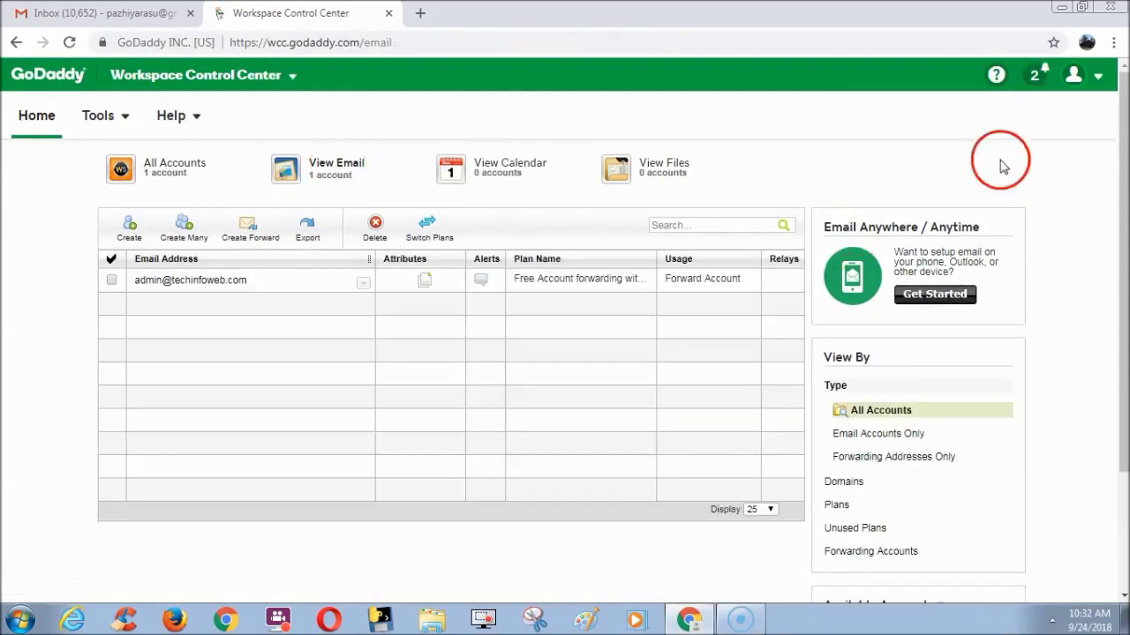
scroll(1108, 202, down, 2)
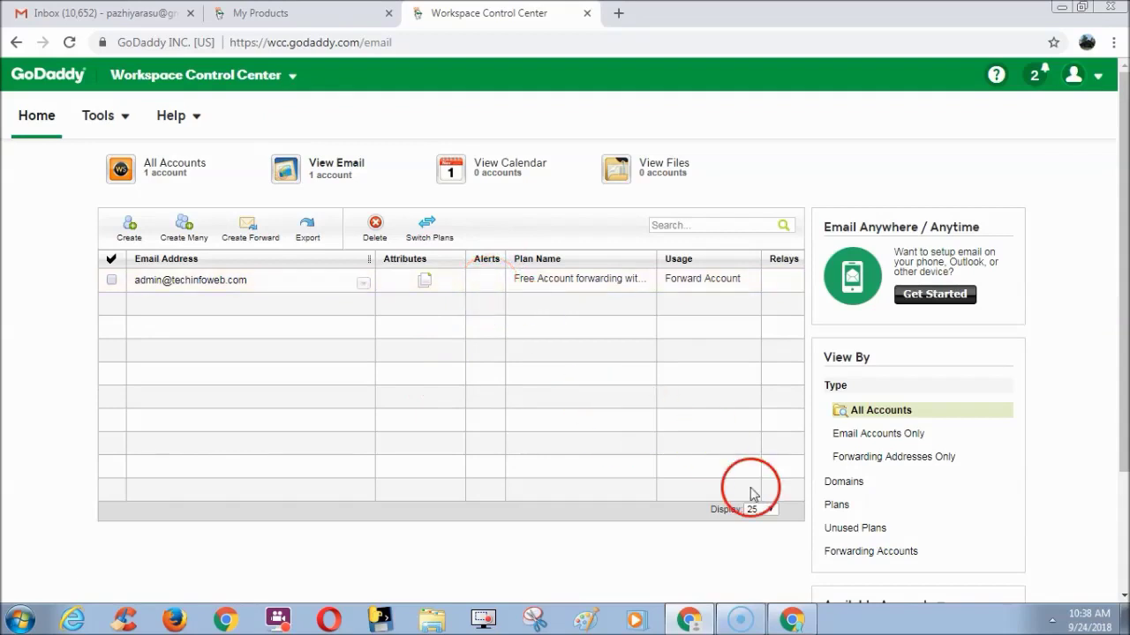
Step: In the second Gmail account, address a new email to the admin forwarding address
click(794, 622)
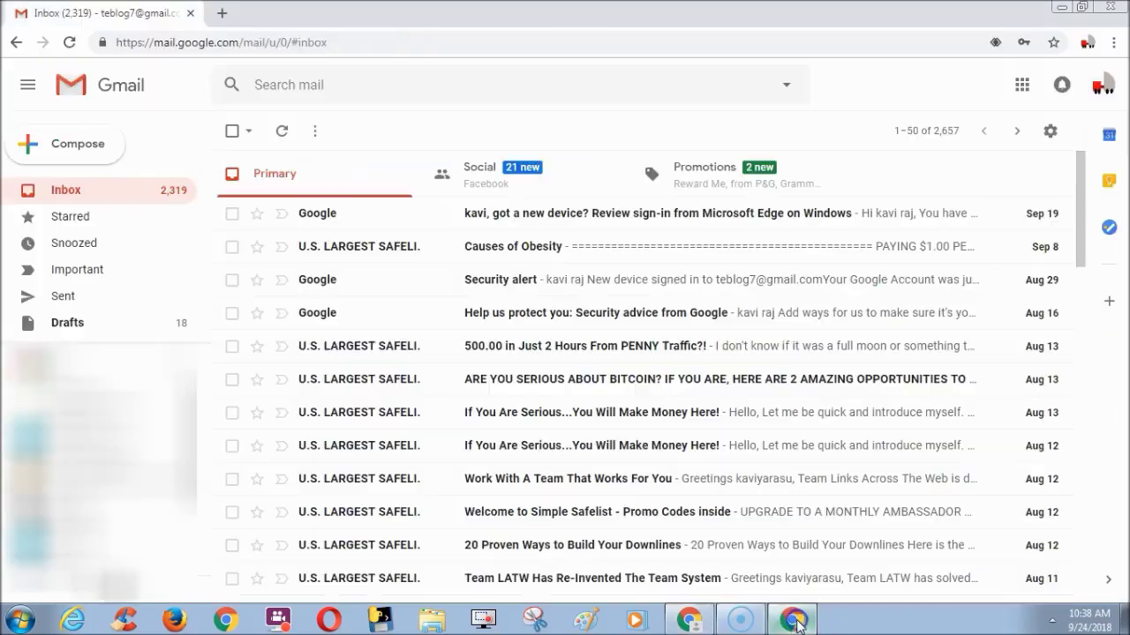
click(57, 146)
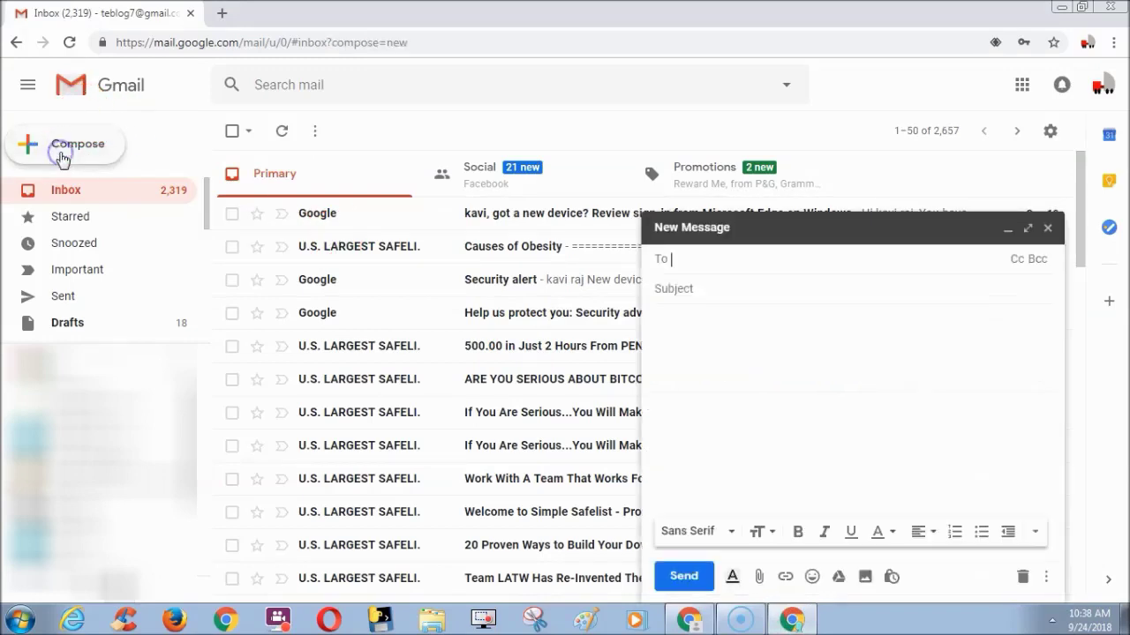
click(755, 269)
text(ad)
click(759, 339)
key(Tab)
Step: Send it with subject and body 'hi', then open the arrived 'hi' message
text(hi)
click(759, 371)
text(hi)
click(683, 575)
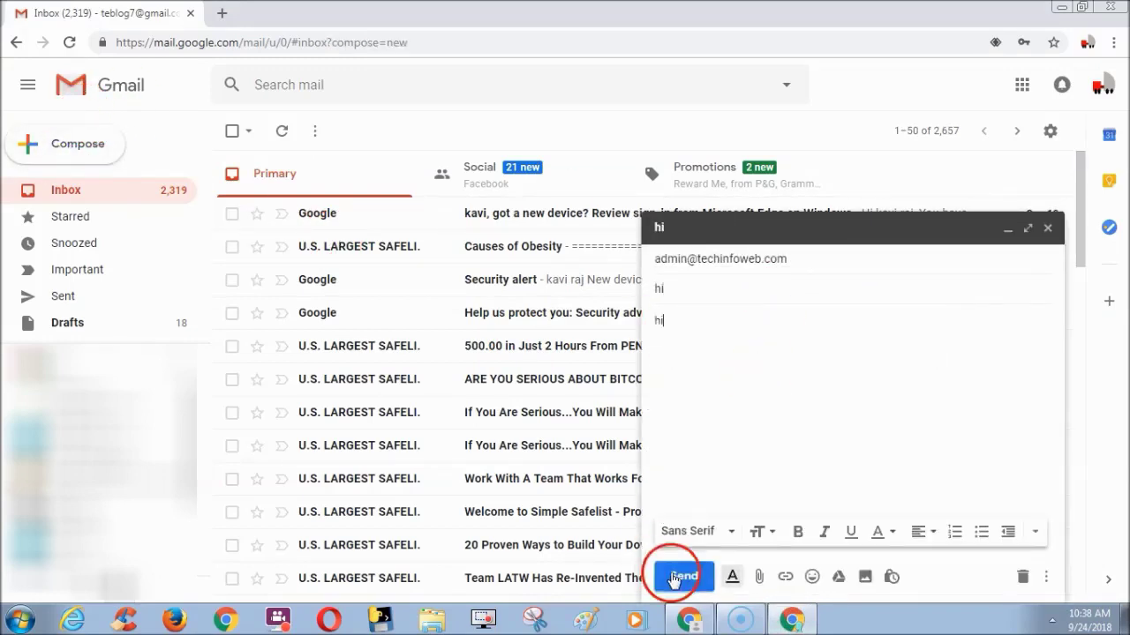
mouse_move(553, 214)
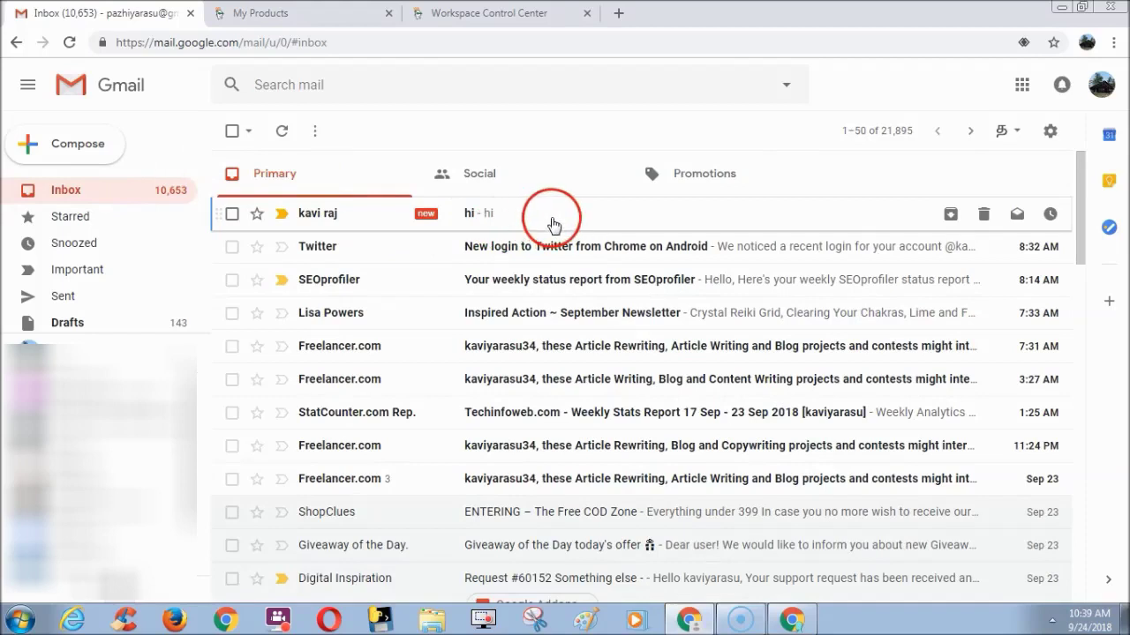
click(552, 225)
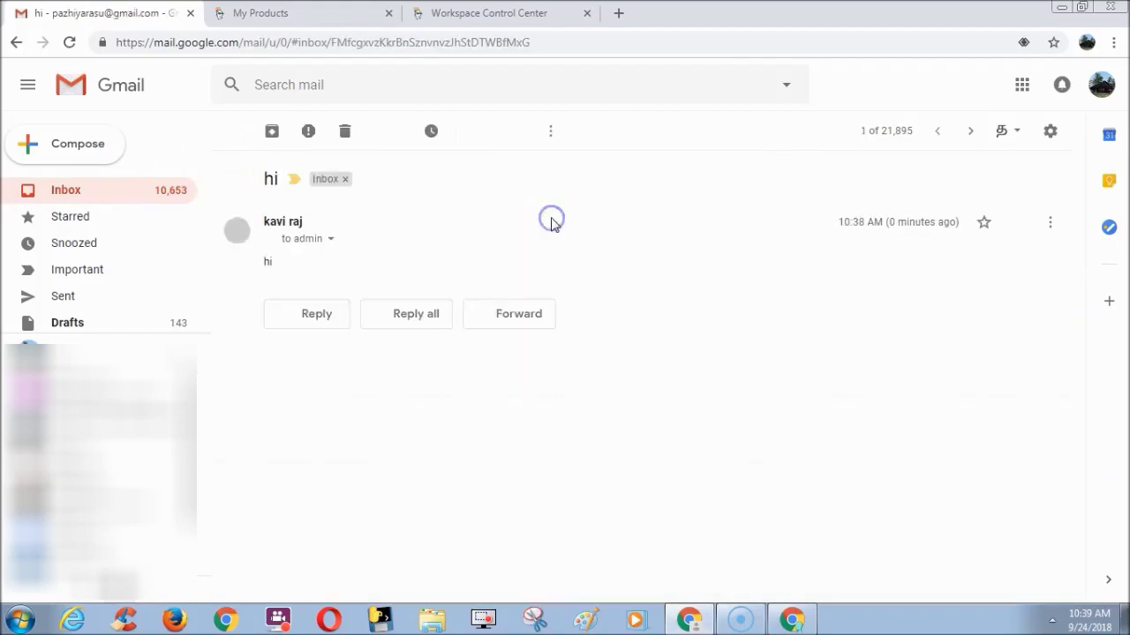
click(468, 13)
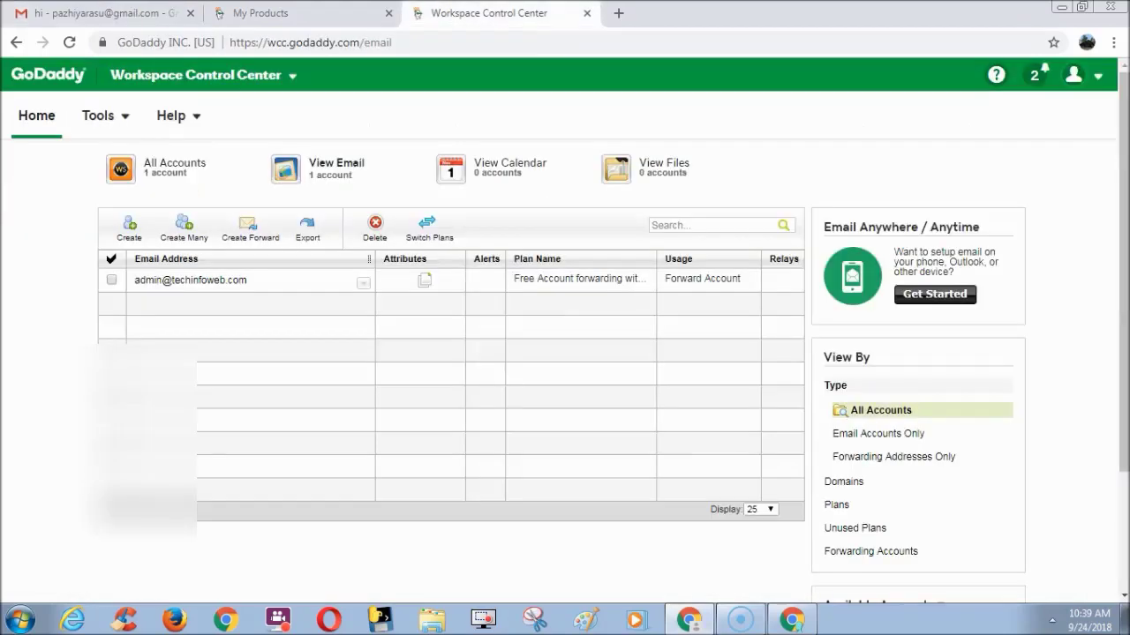
click(452, 438)
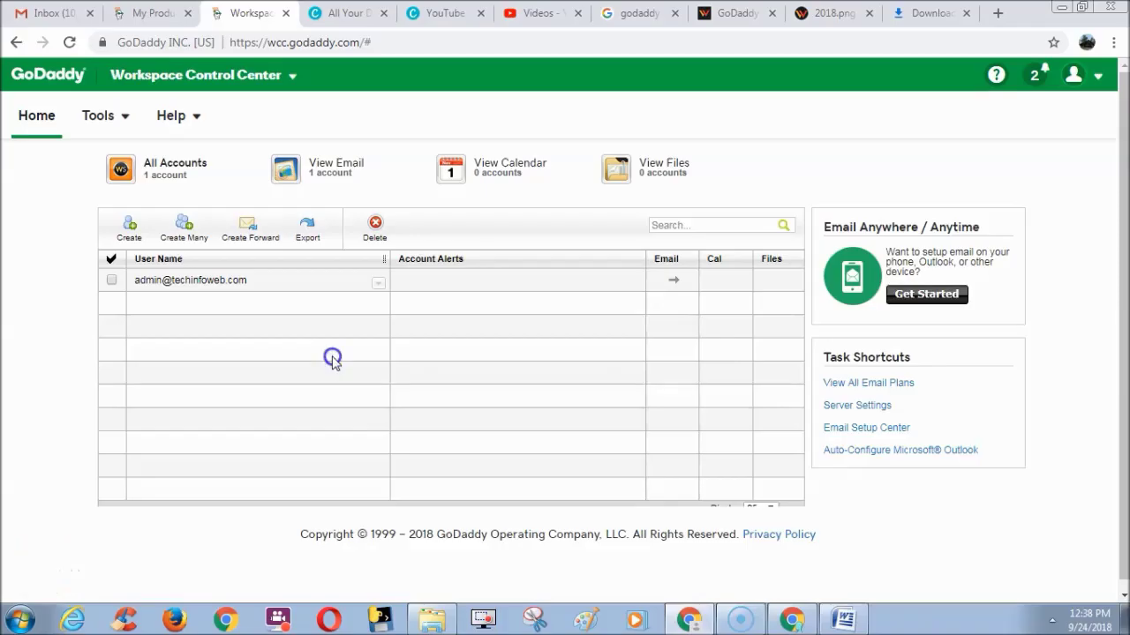
click(377, 282)
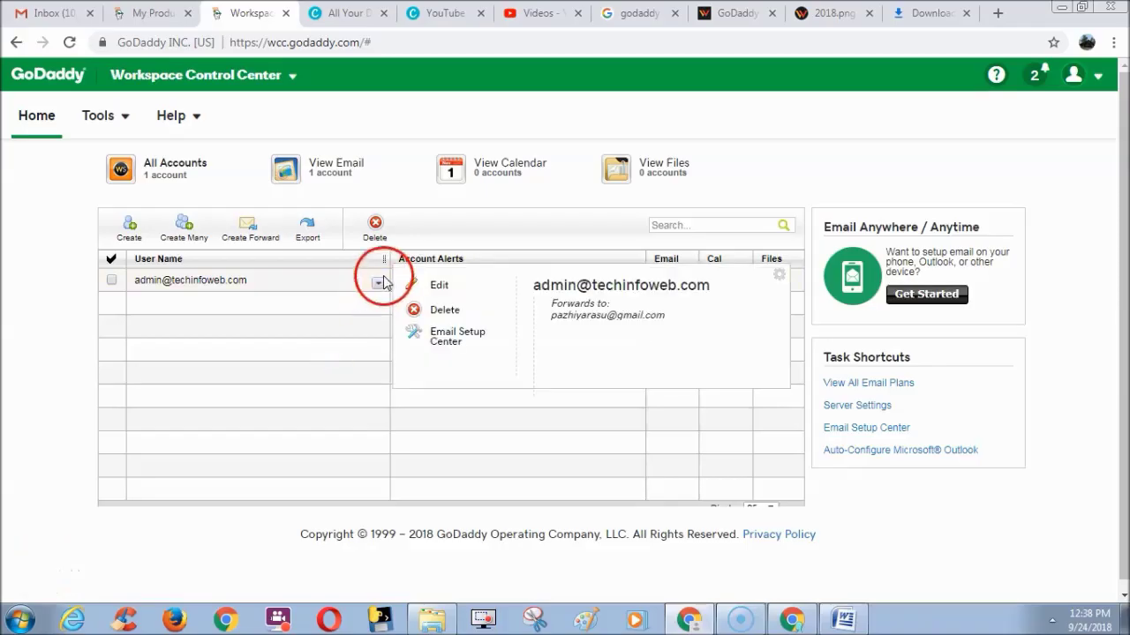
click(434, 290)
click(451, 285)
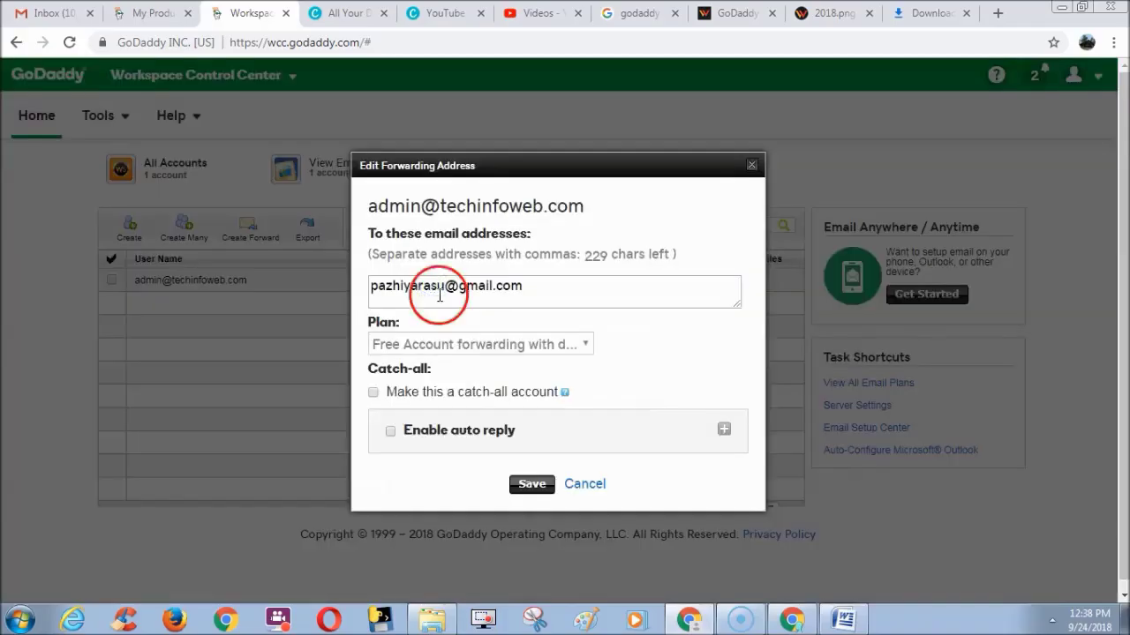
click(470, 346)
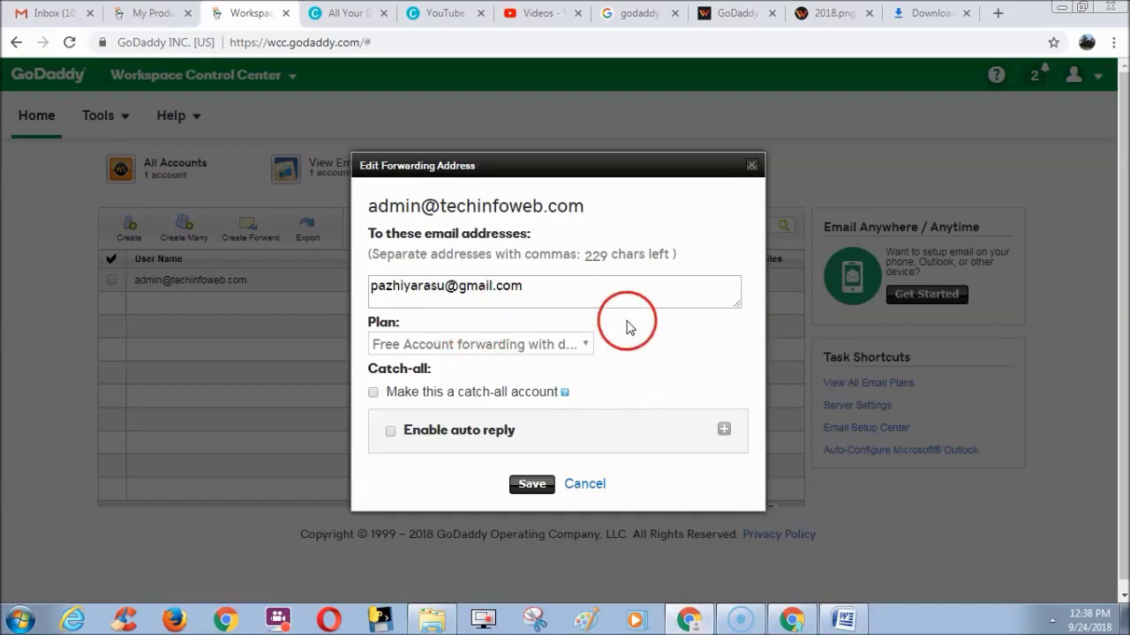
Step: Enable an auto reply from the forwarding address, subject 'Auto-Reply [original subject]', message 'Thankyou.', and save
click(390, 431)
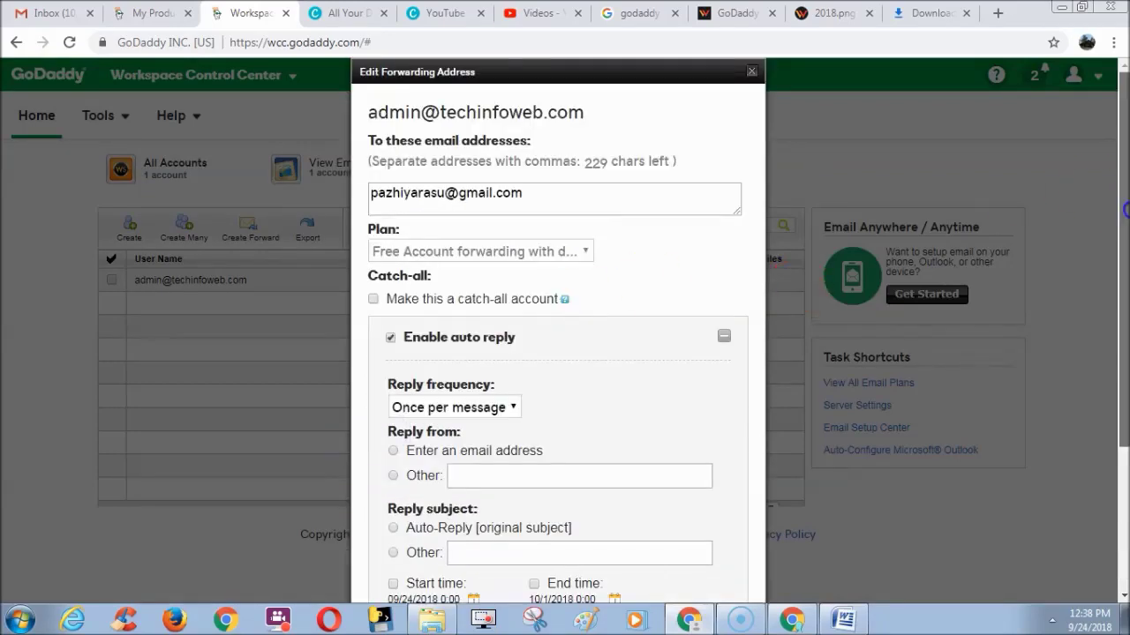
drag(1123, 265, 1123, 344)
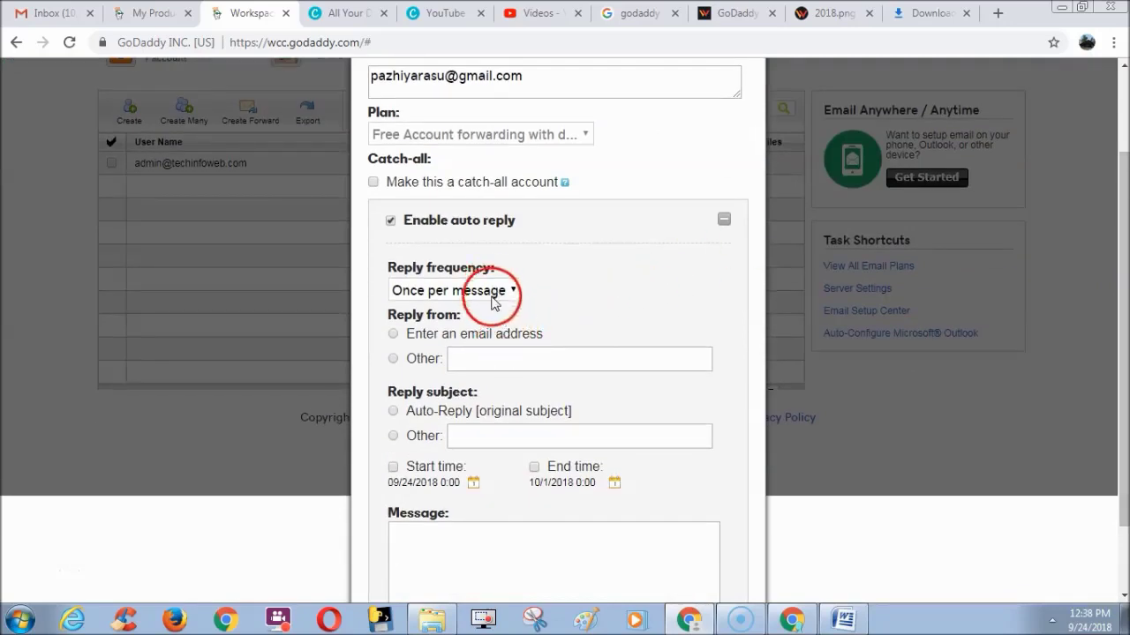
click(392, 335)
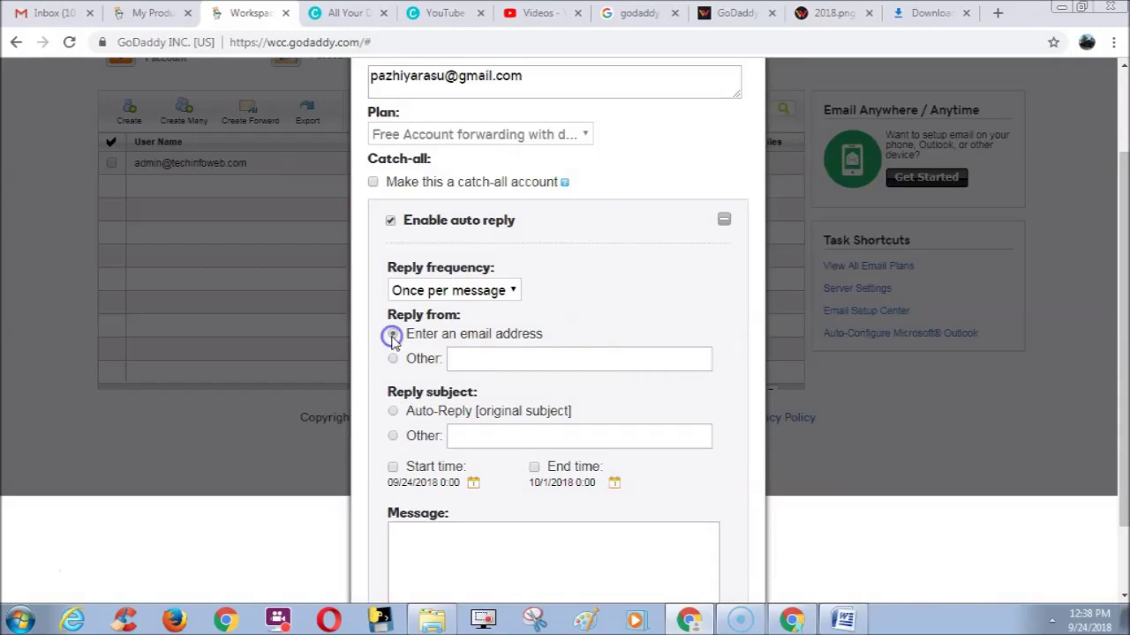
click(391, 410)
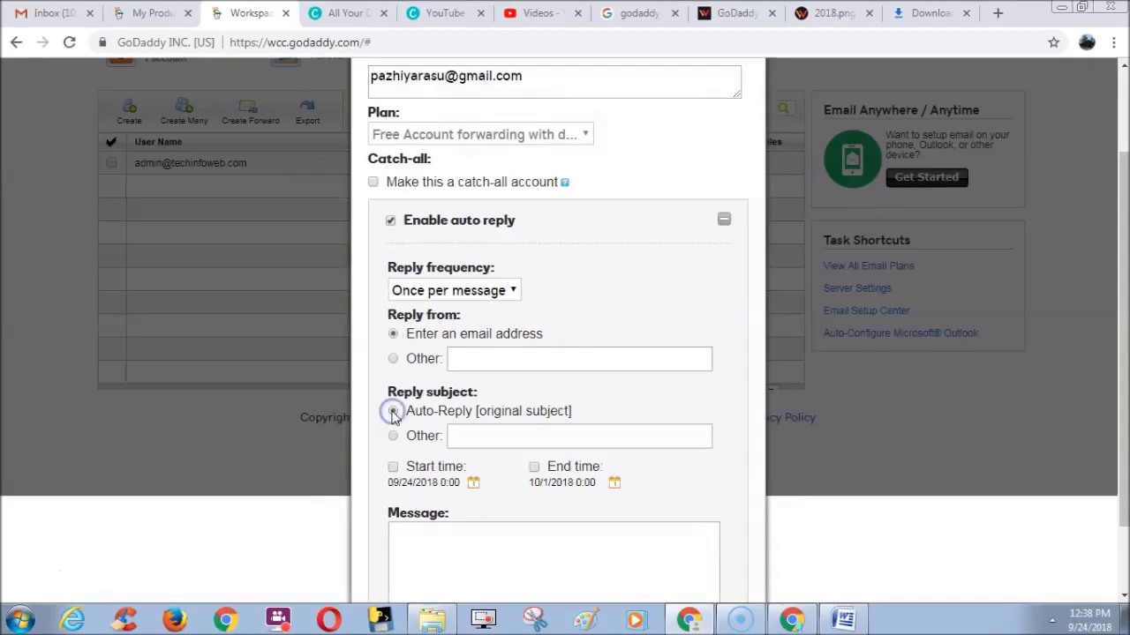
drag(1125, 258, 1125, 324)
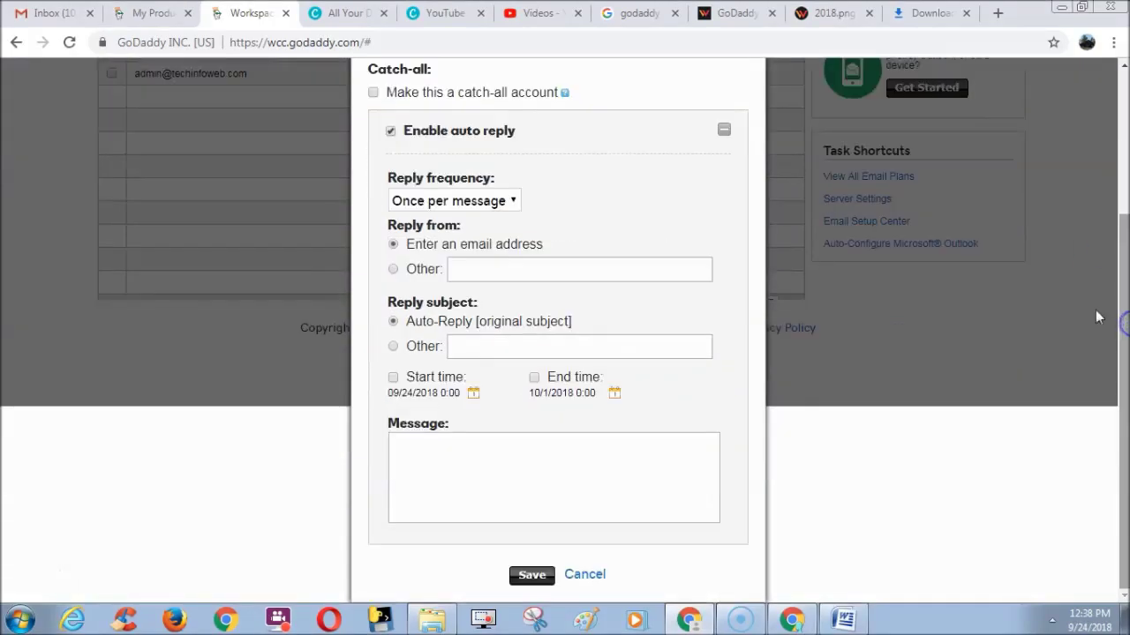
click(624, 447)
text(Thanyou.)
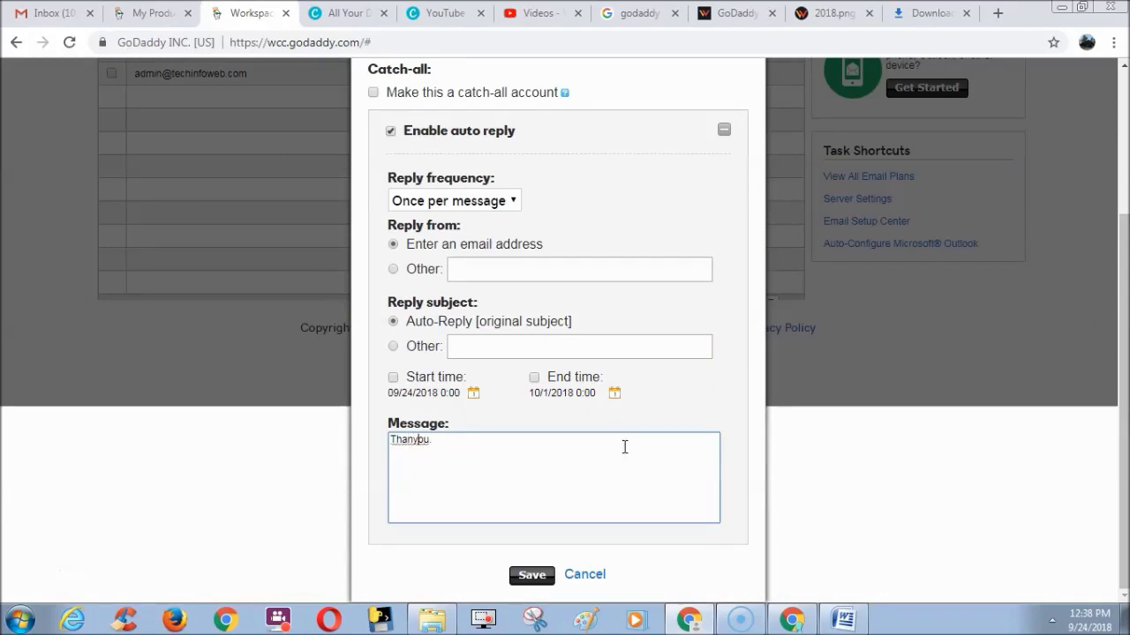
text(k)
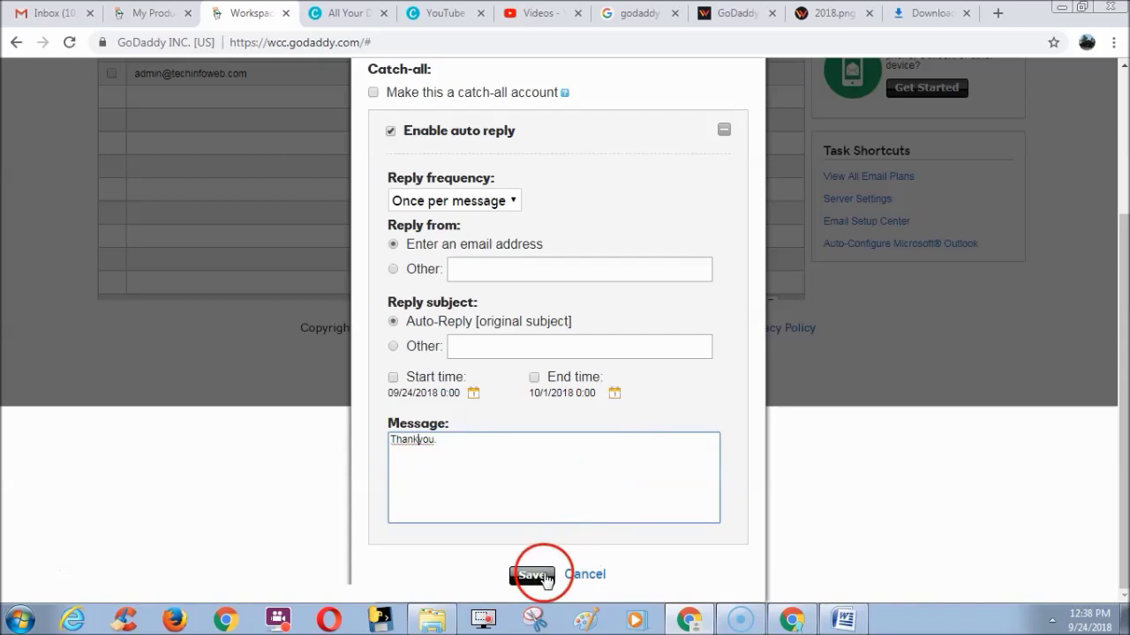
click(540, 576)
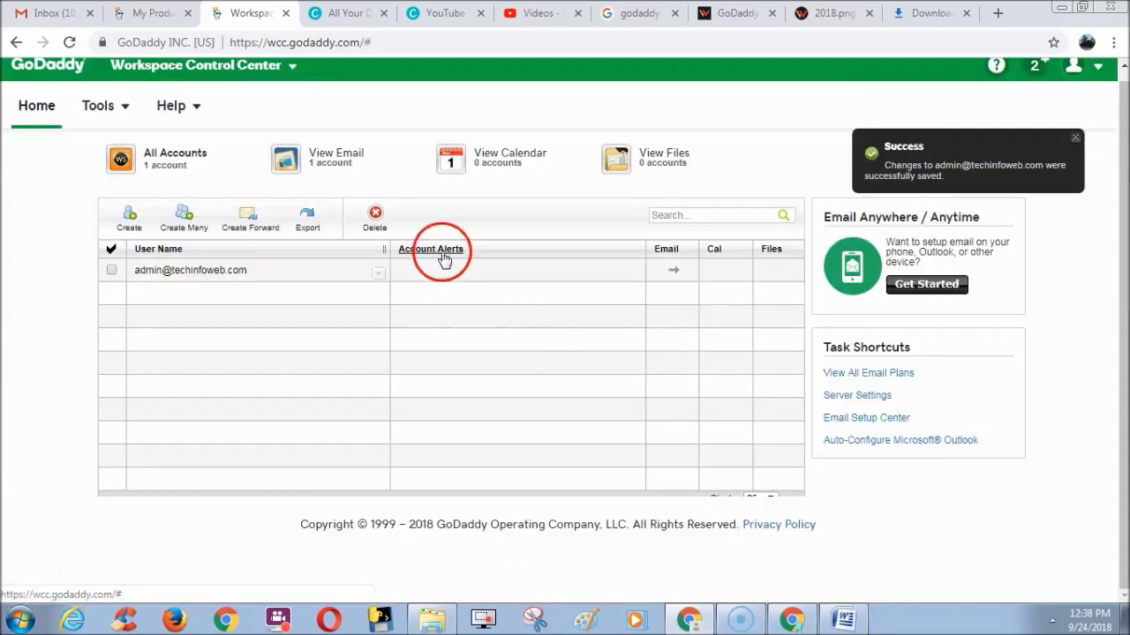
Step: From the second Gmail account, send a 'hi2' test email to the admin forwarding address and check the owner's inbox
click(343, 156)
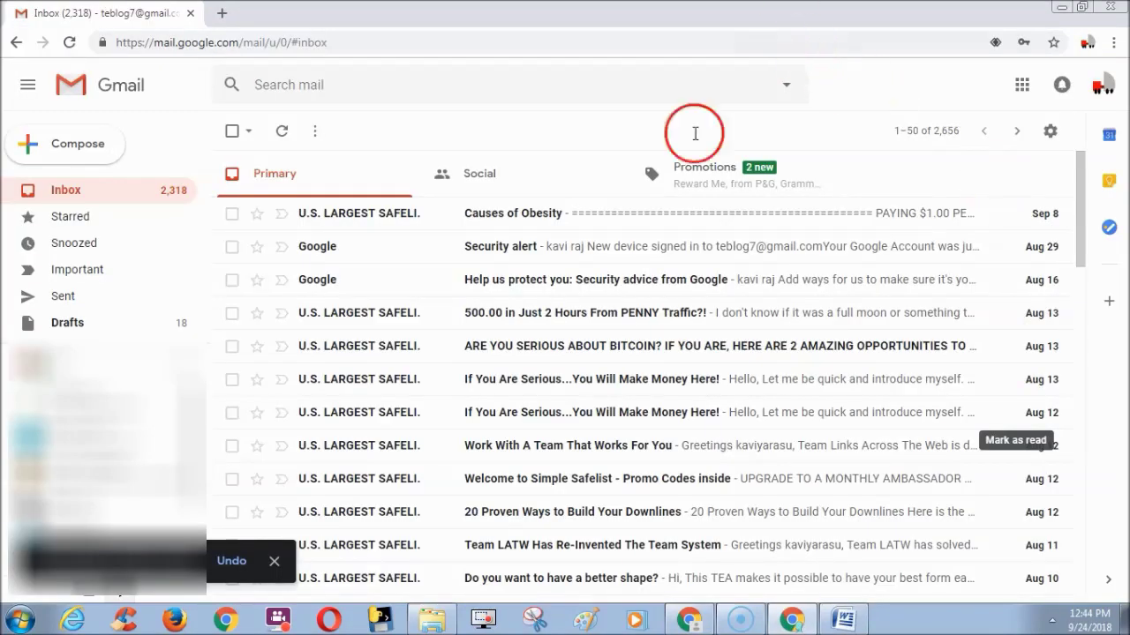
click(109, 154)
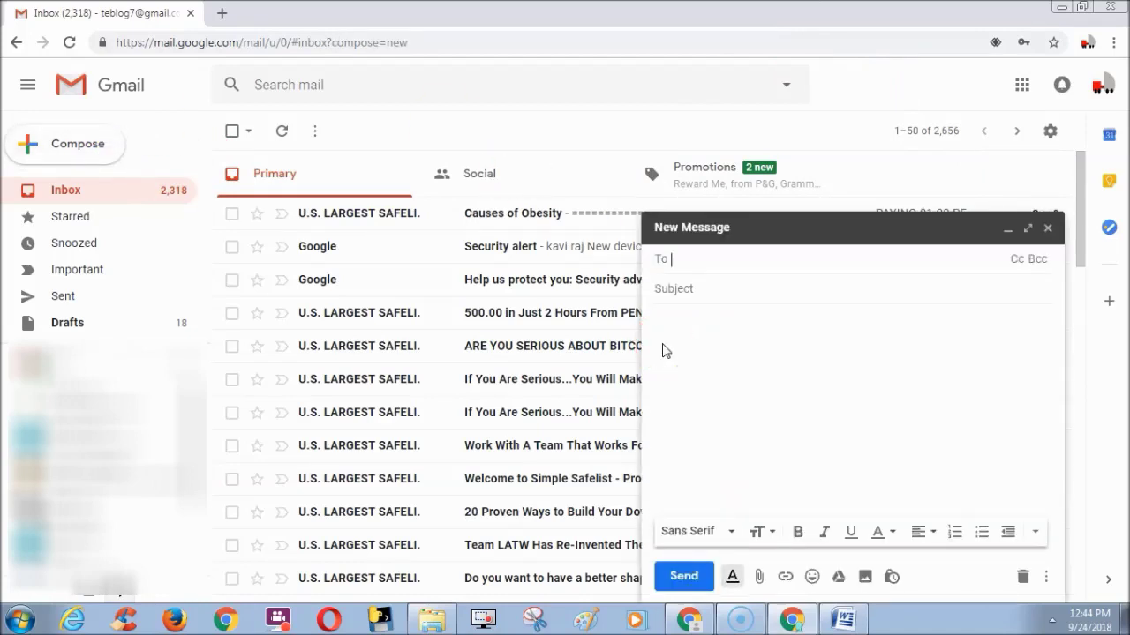
text(ad)
click(717, 349)
key(Tab)
text(hi)
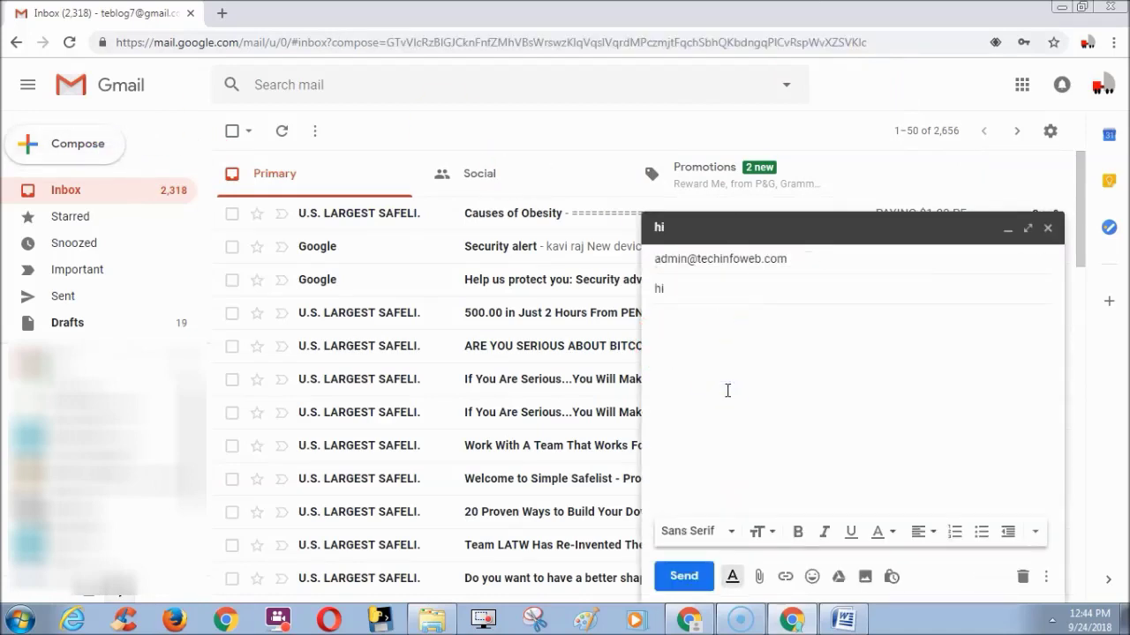
click(689, 575)
click(689, 619)
click(144, 287)
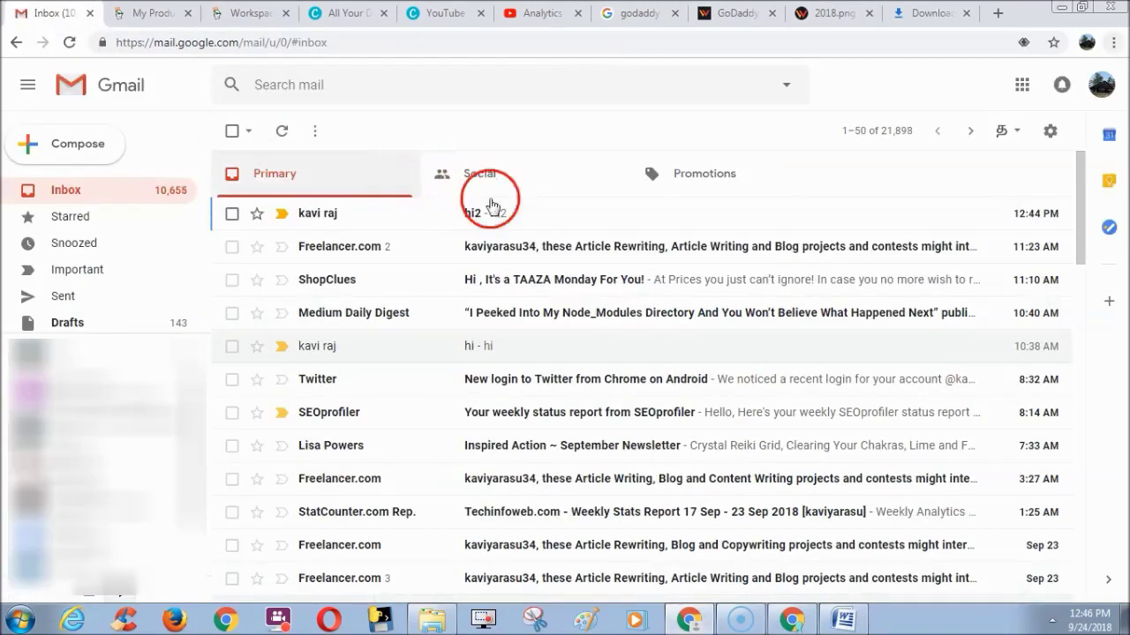
Step: Open the received 'hi2' email, then open the '[Auto-Reply] hi2' reply in the sender's inbox
click(520, 216)
click(232, 132)
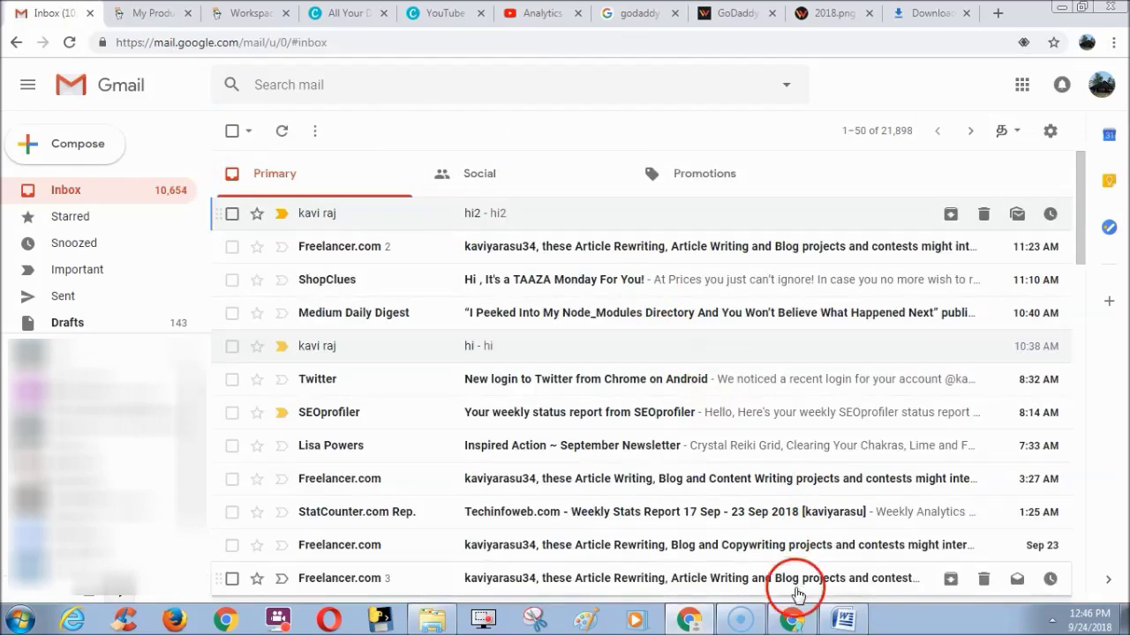
click(793, 621)
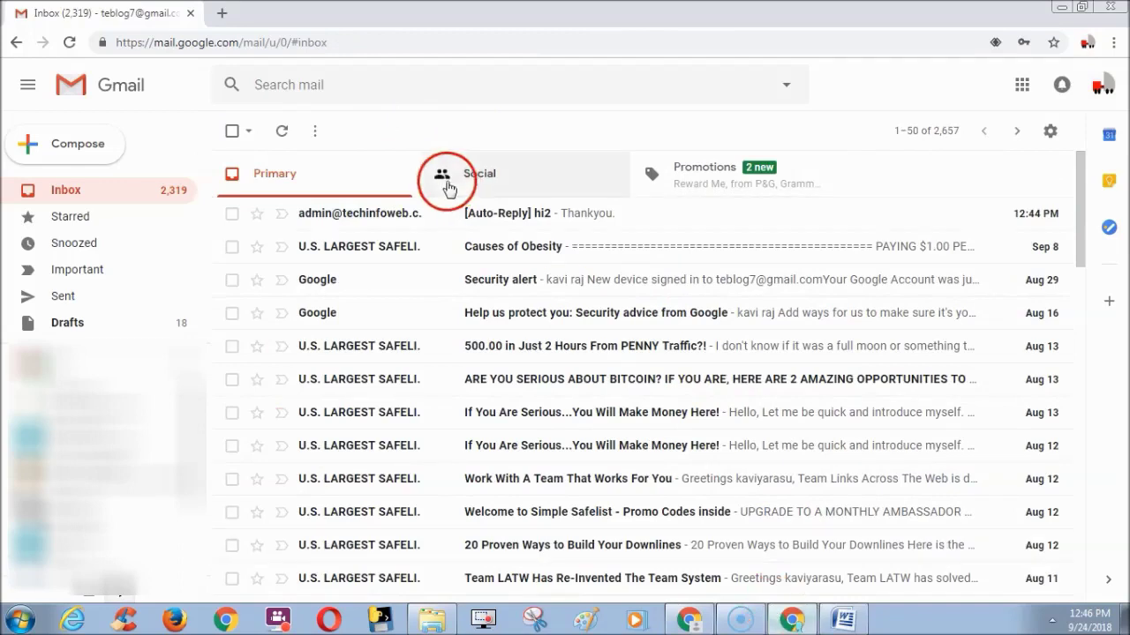
click(581, 220)
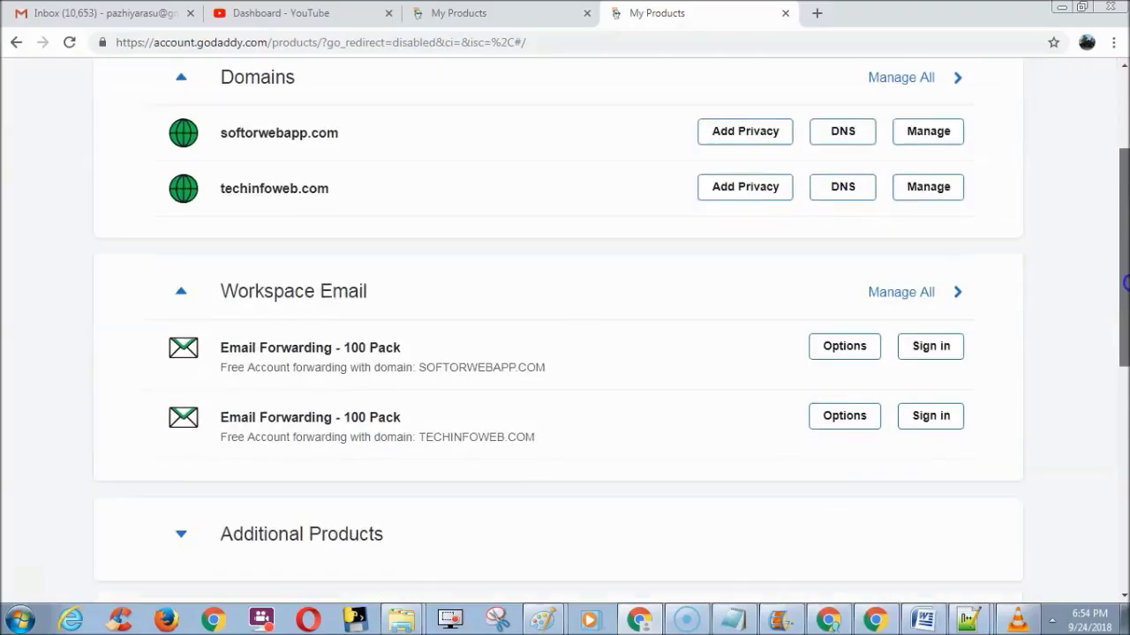
Step: Launch the Control Center from the SOFTORWEBAPP.COM Email Forwarding plan's options
click(842, 349)
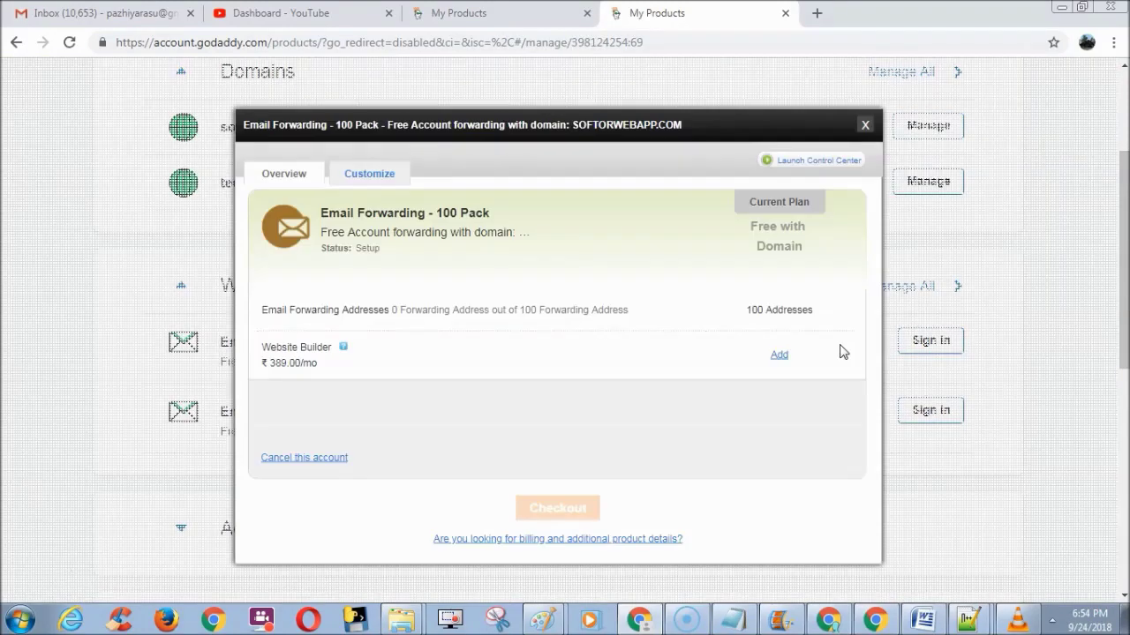
click(808, 163)
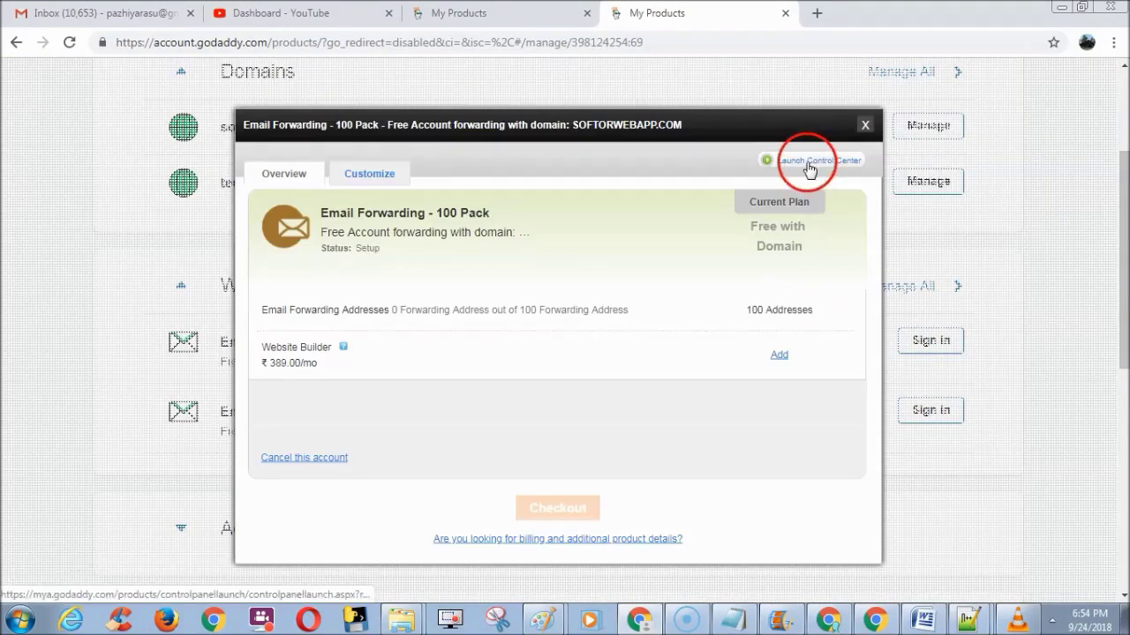